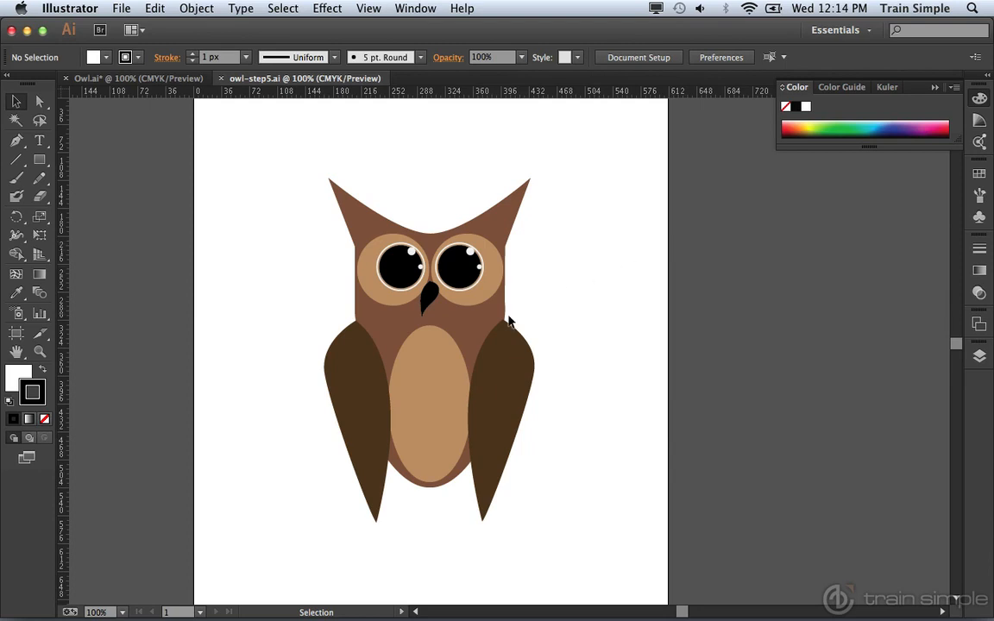
Widen the tan belly ellipse behind both wings, shorten it into a near-circle, and move it up slightly toward the beak.
{"action": "left_click", "coordinate": [428, 372]}
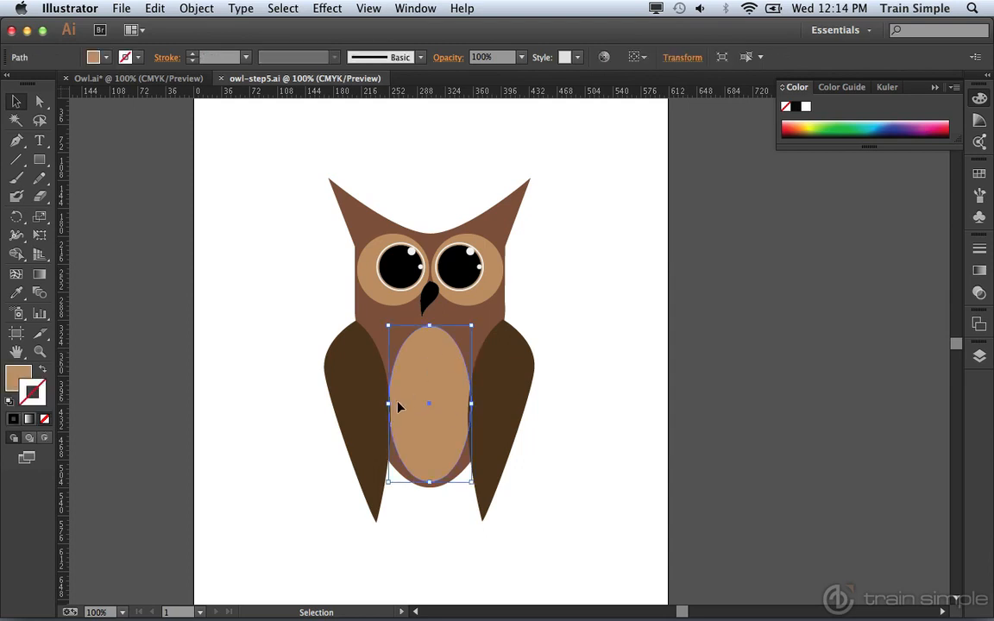
{"action": "left_click_drag", "start_coordinate": [388, 406], "coordinate": [367, 403]}
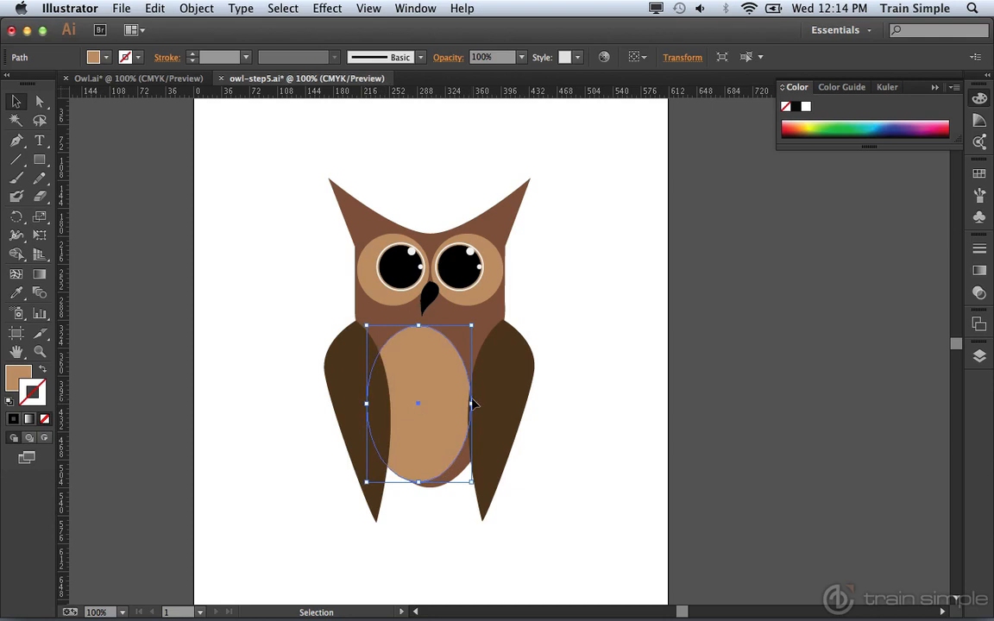
{"action": "left_click_drag", "start_coordinate": [471, 403], "coordinate": [506, 405]}
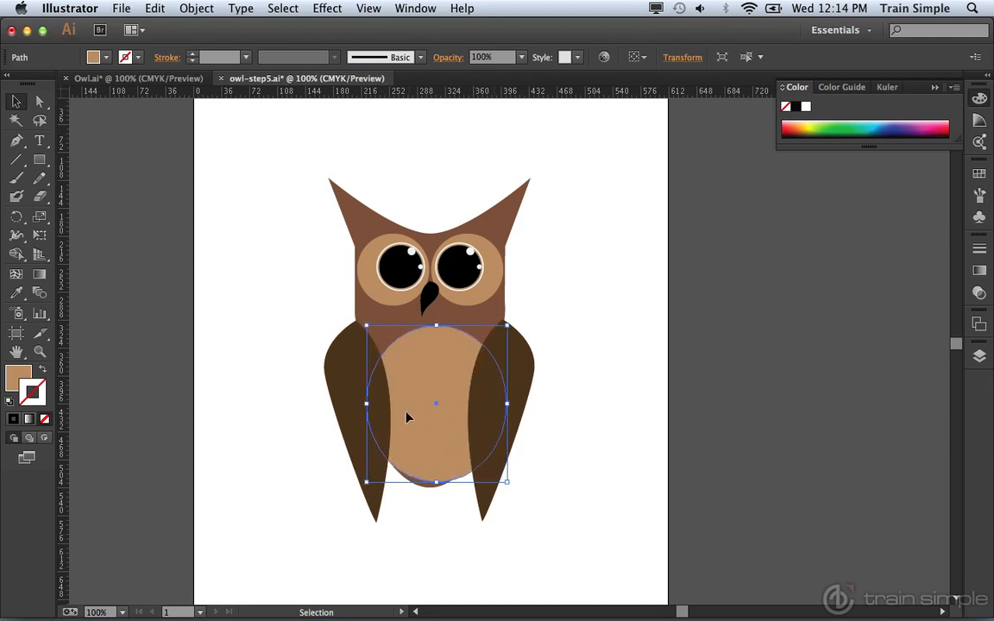
{"action": "left_click_drag", "start_coordinate": [367, 404], "coordinate": [359, 404]}
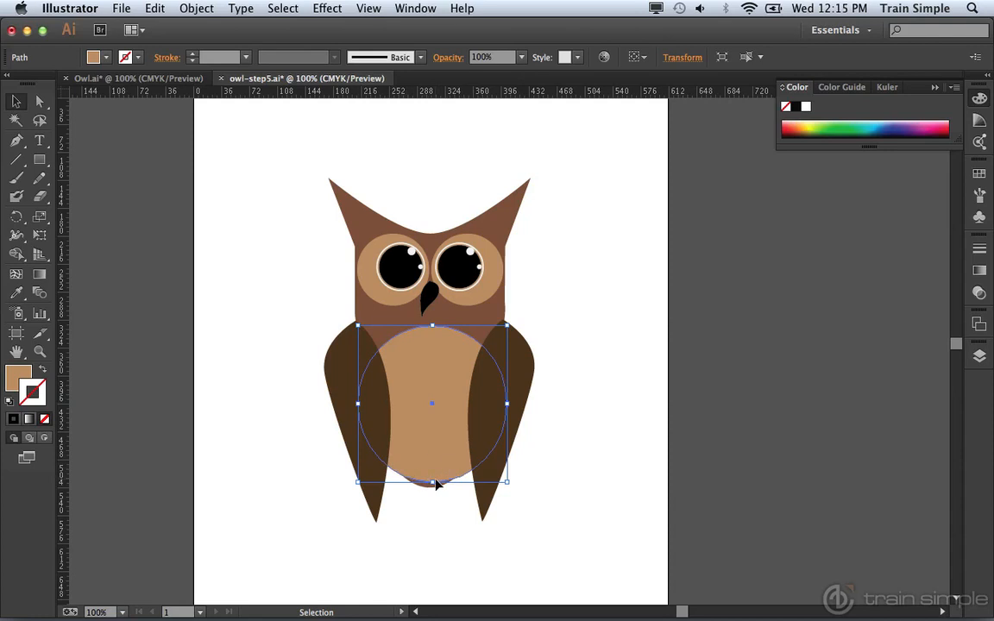
{"action": "left_click_drag", "start_coordinate": [433, 481], "coordinate": [432, 474]}
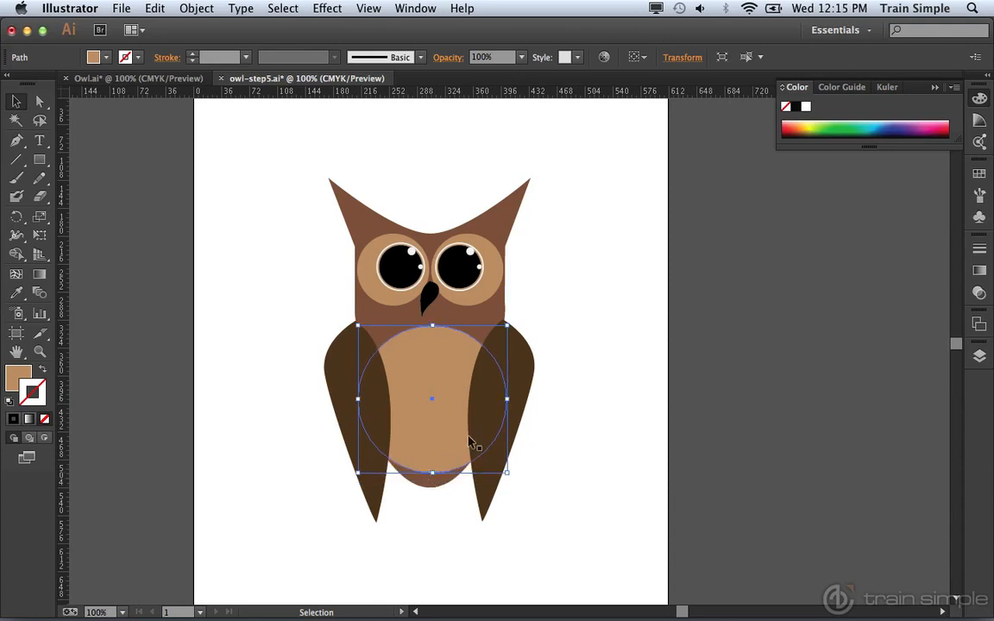
{"action": "left_click", "coordinate": [616, 400]}
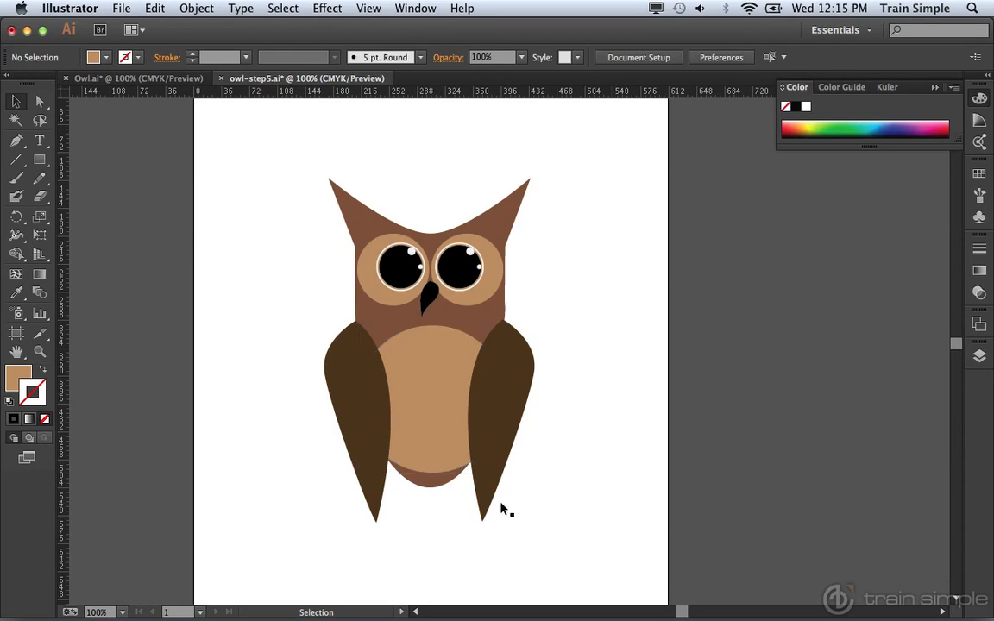
{"action": "left_click", "coordinate": [434, 413]}
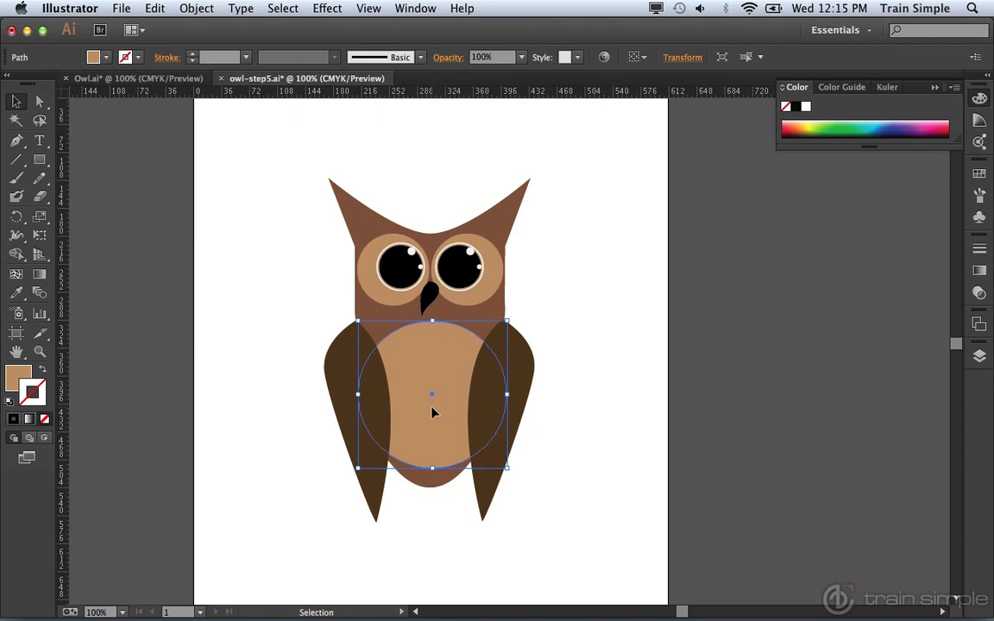
{"action": "left_click", "coordinate": [583, 427]}
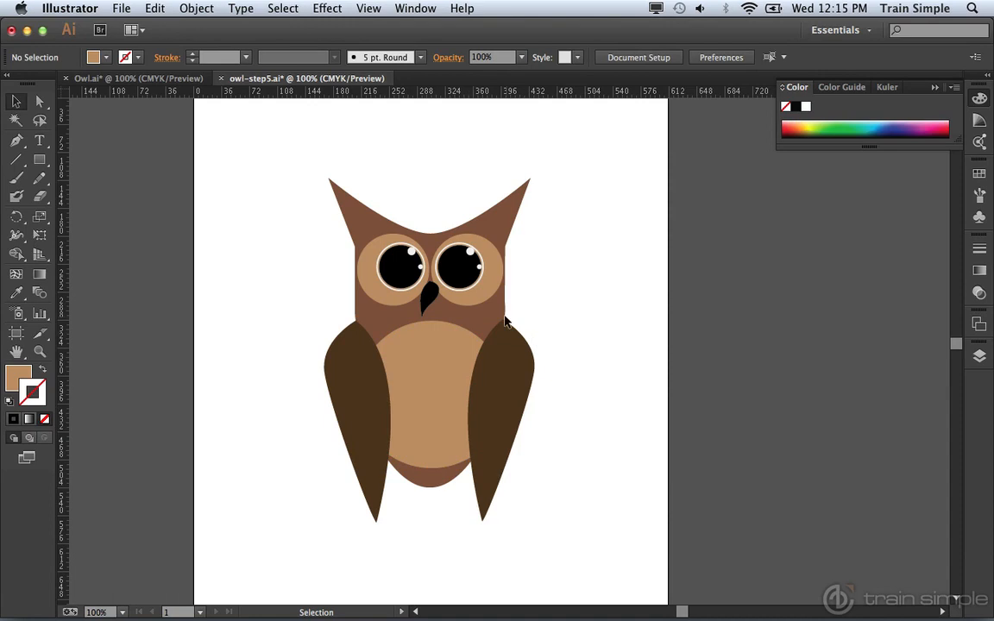
Delete the right-hand eye group and, inside the remaining eye group, scale the black pupil down slightly around its centre.
{"action": "left_click", "coordinate": [452, 273]}
{"action": "key", "text": "Delete"}
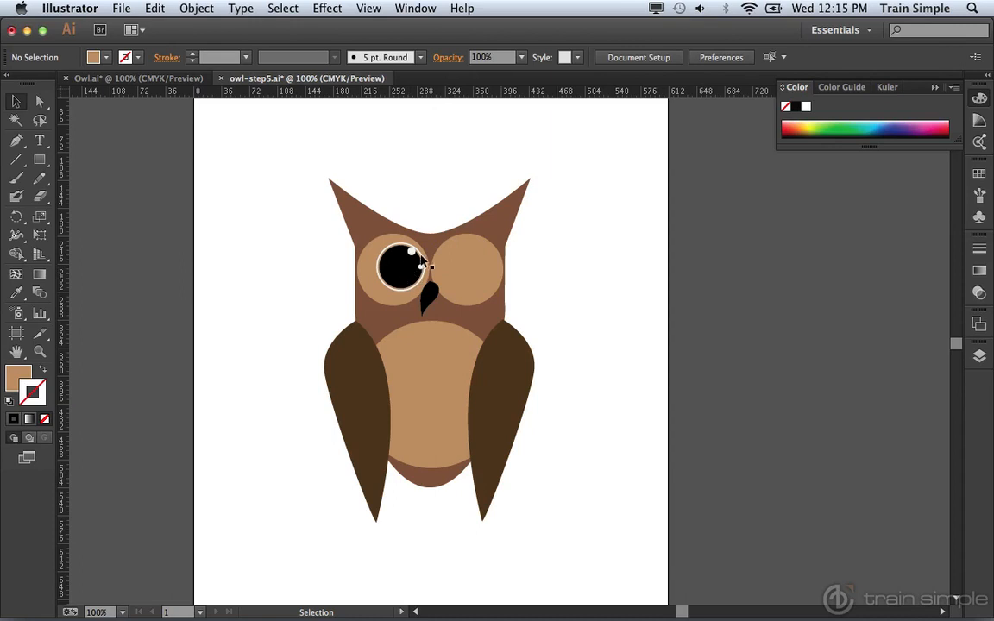
{"action": "key", "text": "z"}
{"action": "left_click", "coordinate": [371, 247]}
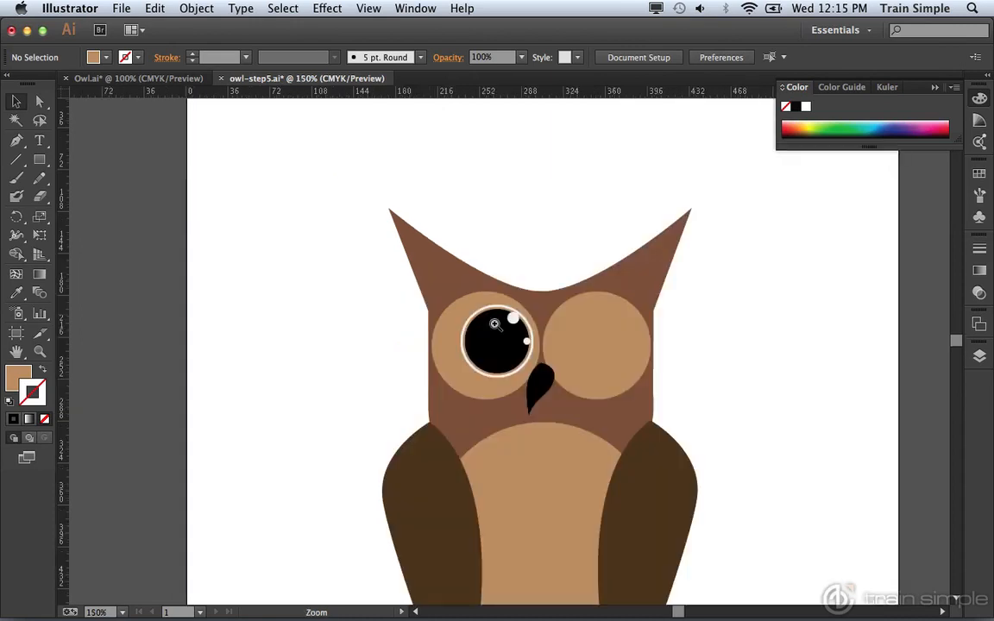
{"action": "left_click", "coordinate": [504, 336]}
{"action": "key", "text": "v"}
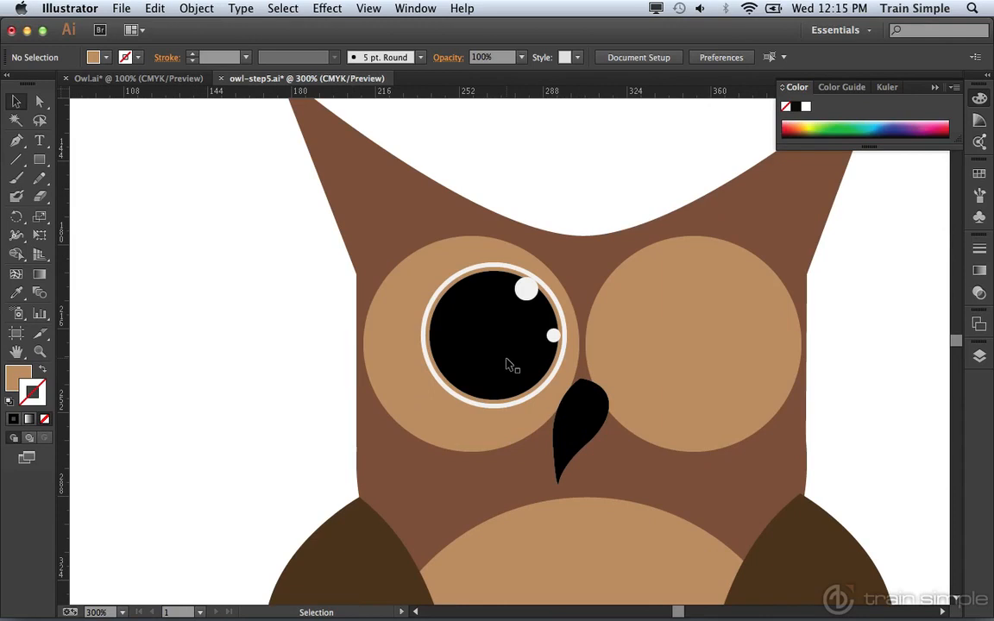
{"action": "left_click", "coordinate": [494, 346]}
{"action": "double_click", "coordinate": [496, 349]}
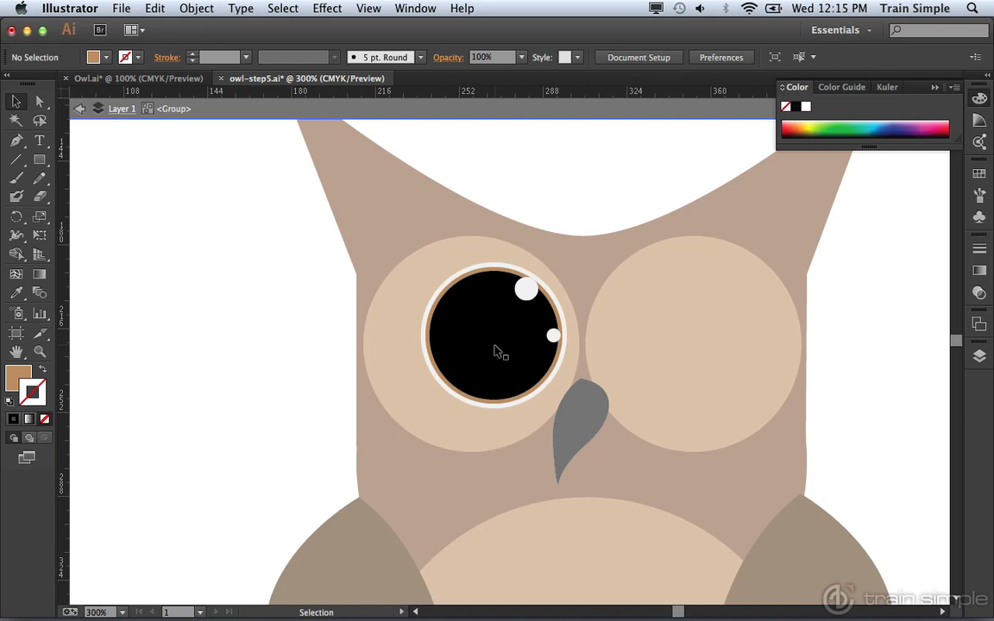
{"action": "left_click", "coordinate": [495, 349]}
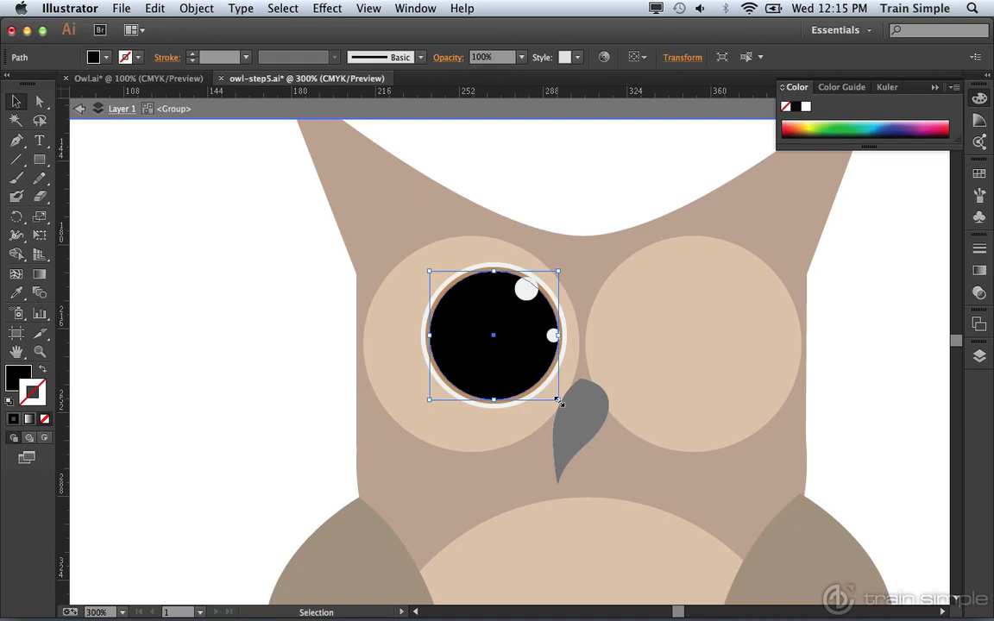
{"action": "key", "text": "shift"}
{"action": "left_click_drag", "start_coordinate": [558, 401], "coordinate": [553, 395]}
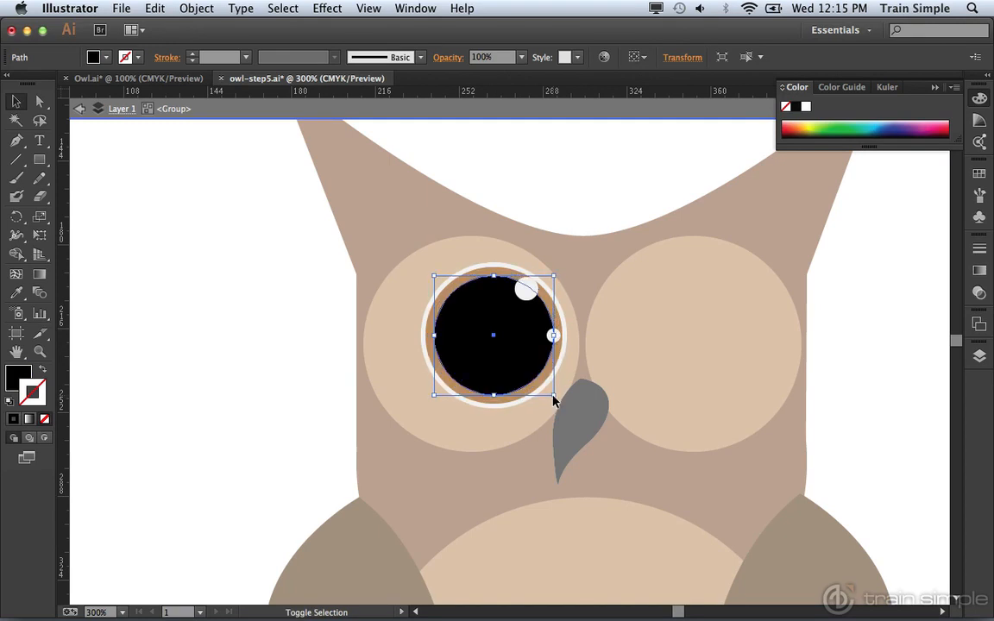
Fill the iris circle behind the pupil with a light greyish-tan swatch and exit isolation mode.
{"action": "left_click", "coordinate": [434, 360]}
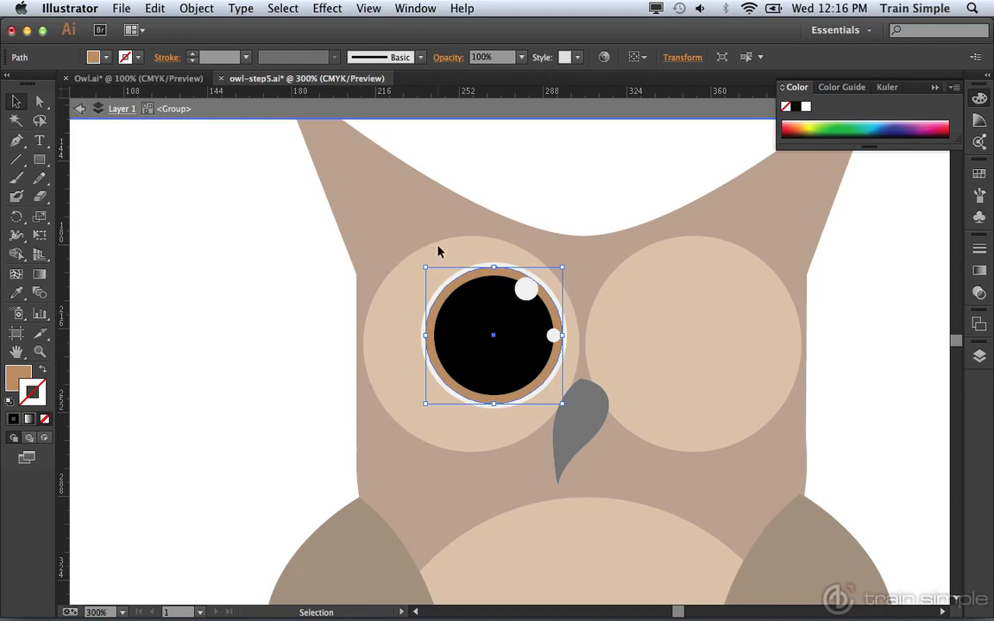
{"action": "left_click", "coordinate": [107, 58]}
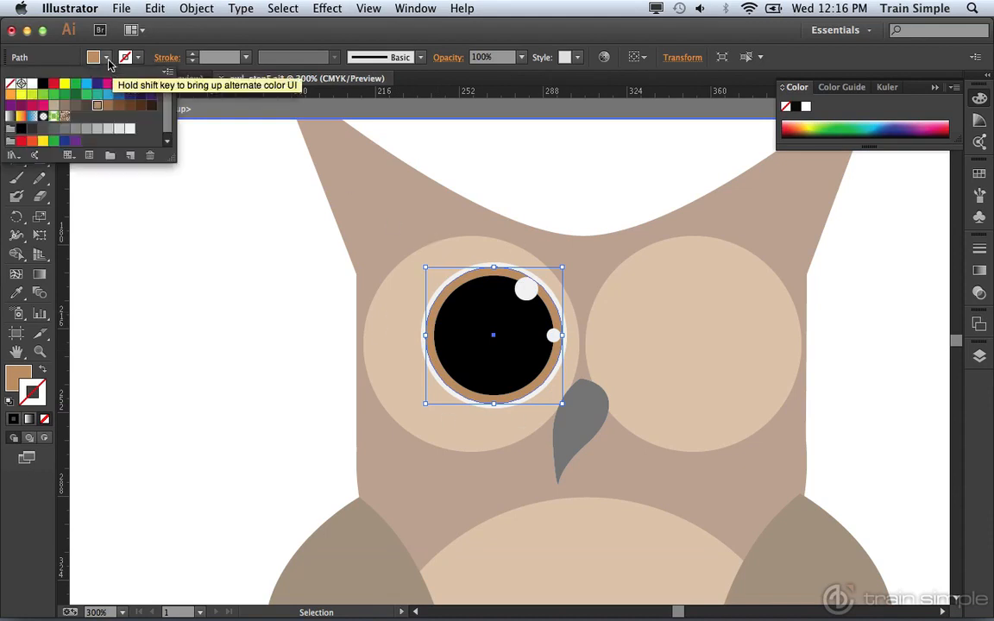
{"action": "left_click", "coordinate": [54, 106]}
{"action": "left_click", "coordinate": [240, 261]}
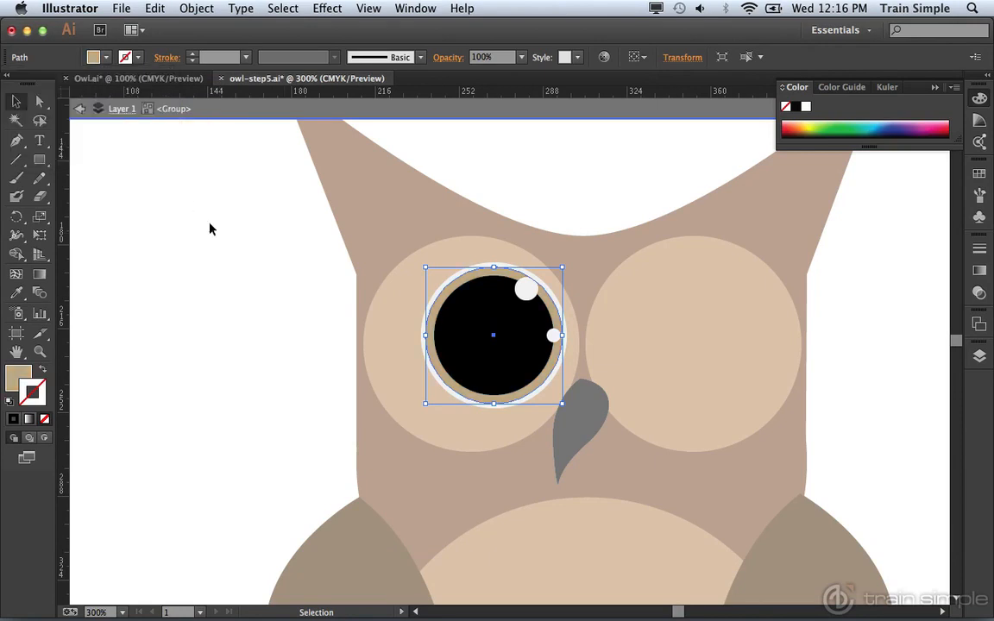
{"action": "left_click", "coordinate": [79, 109]}
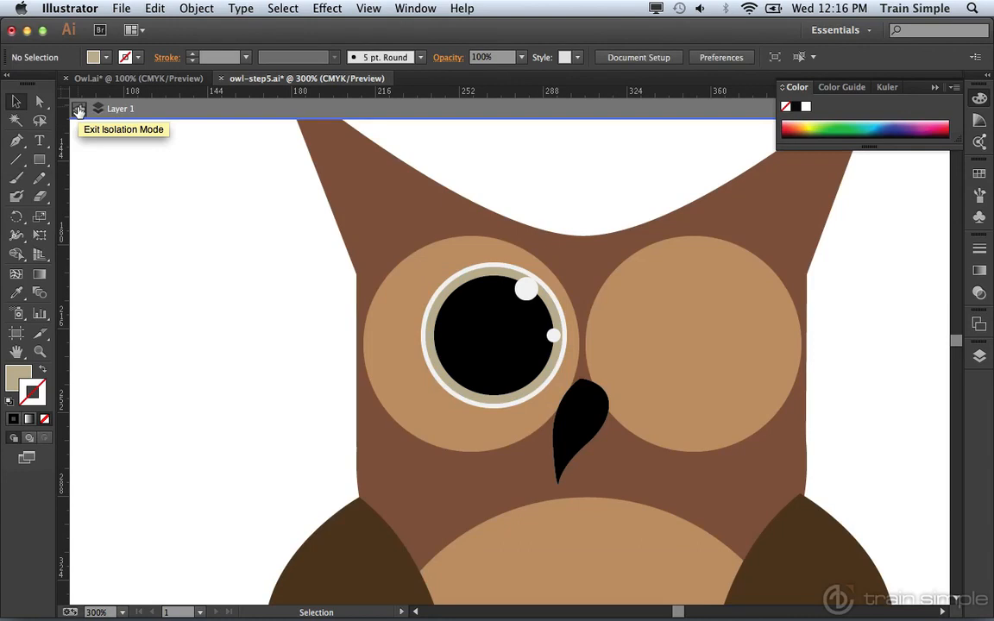
{"action": "left_click", "coordinate": [78, 109]}
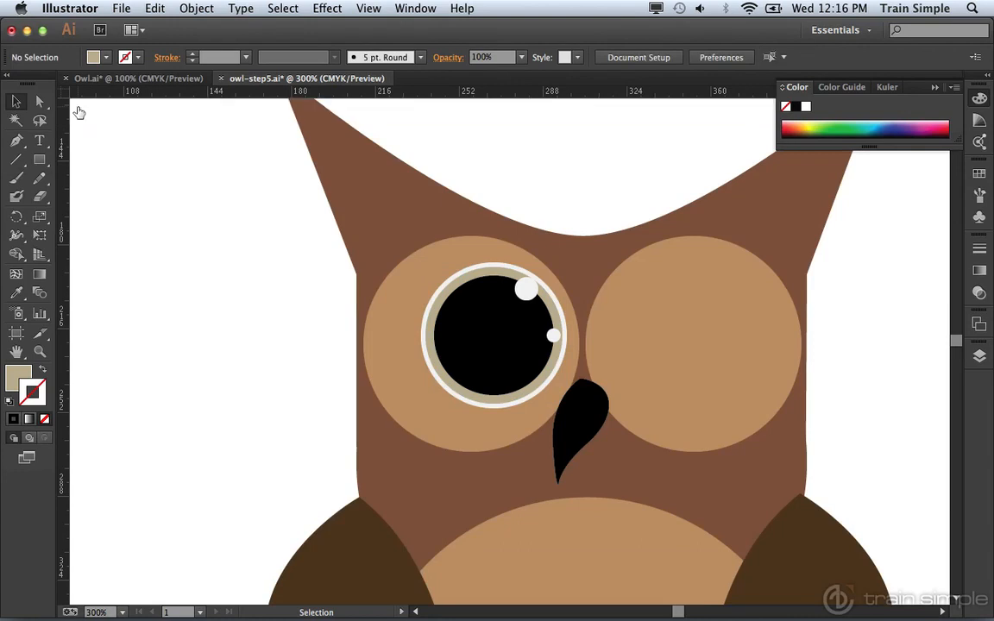
Duplicate the left-hand eye group horizontally onto the empty right-hand eye patch and review the whole owl.
{"action": "left_click", "coordinate": [488, 331]}
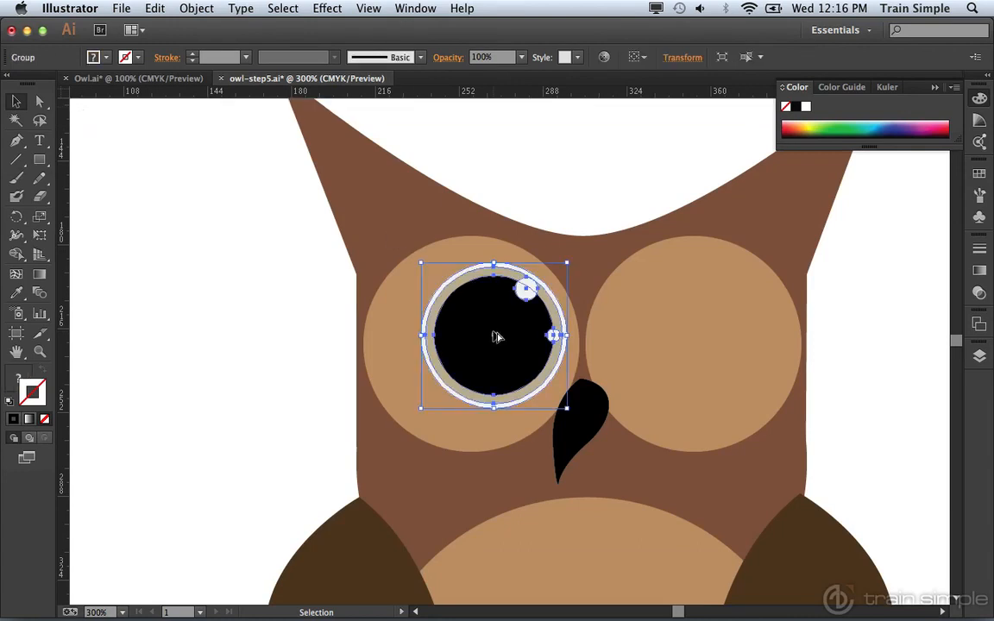
{"action": "left_click_drag", "start_coordinate": [494, 336], "coordinate": [670, 333]}
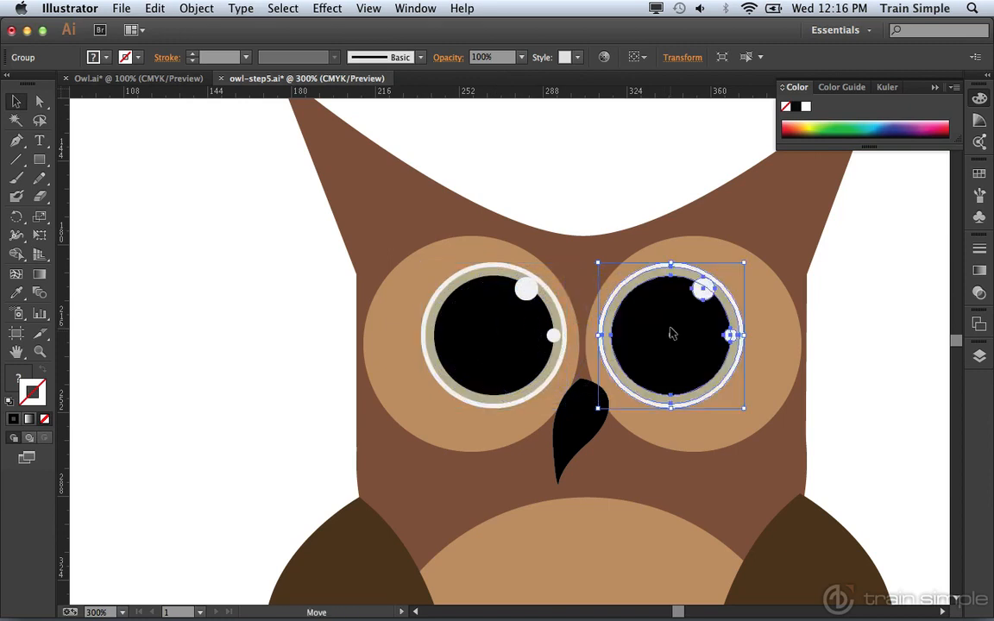
{"action": "left_click", "coordinate": [856, 394]}
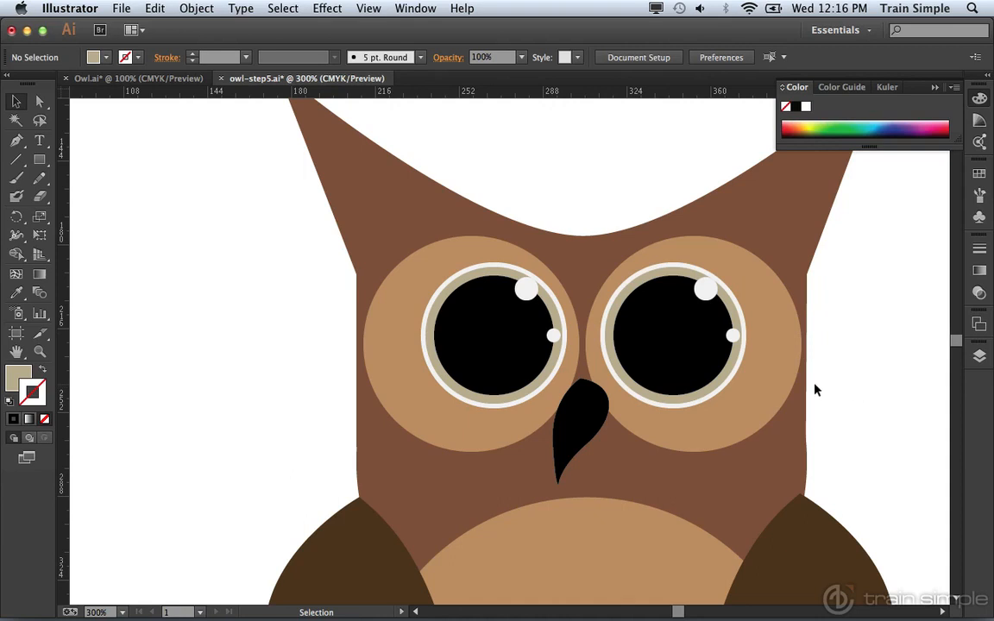
{"action": "left_click", "coordinate": [645, 368], "text": "alt+super"}
{"action": "left_click", "coordinate": [549, 394], "text": "alt+super"}
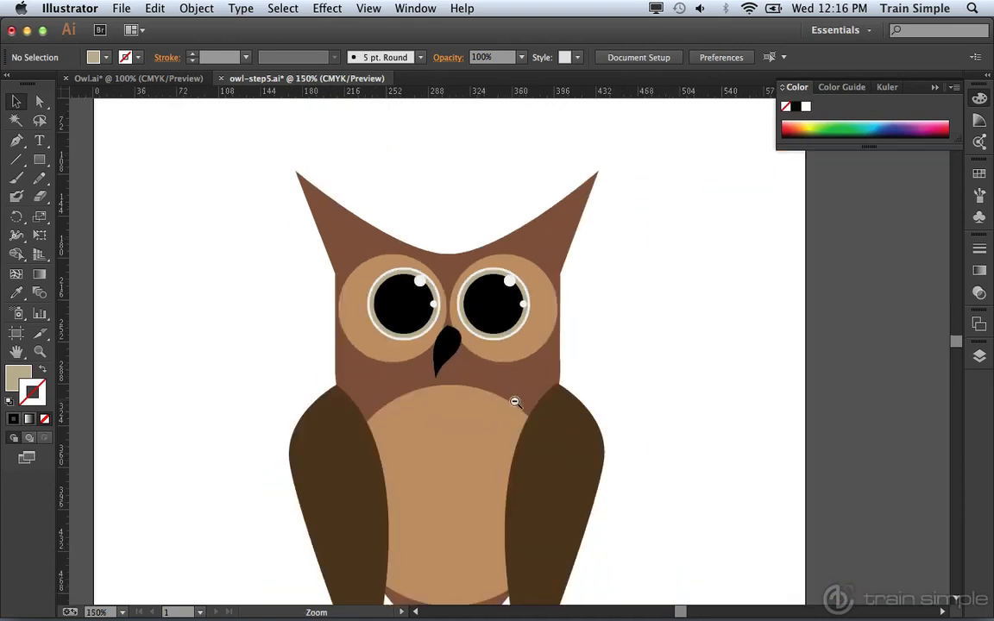
{"action": "left_click", "coordinate": [550, 394], "text": "alt+super"}
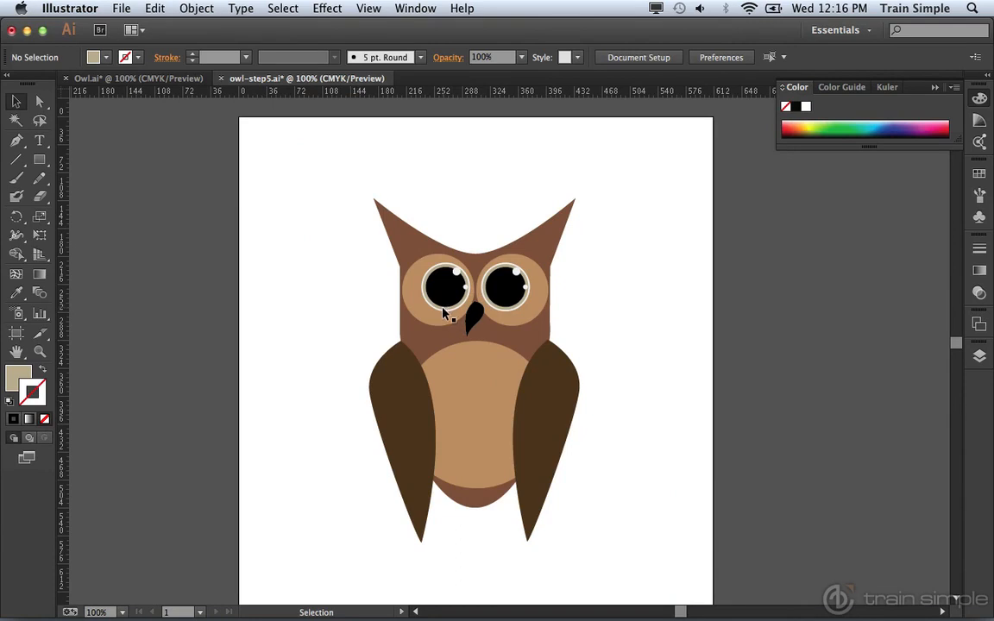
Delete the duplicated eye group from the right-hand eye patch.
{"action": "key", "text": "z"}
{"action": "left_click", "coordinate": [398, 273]}
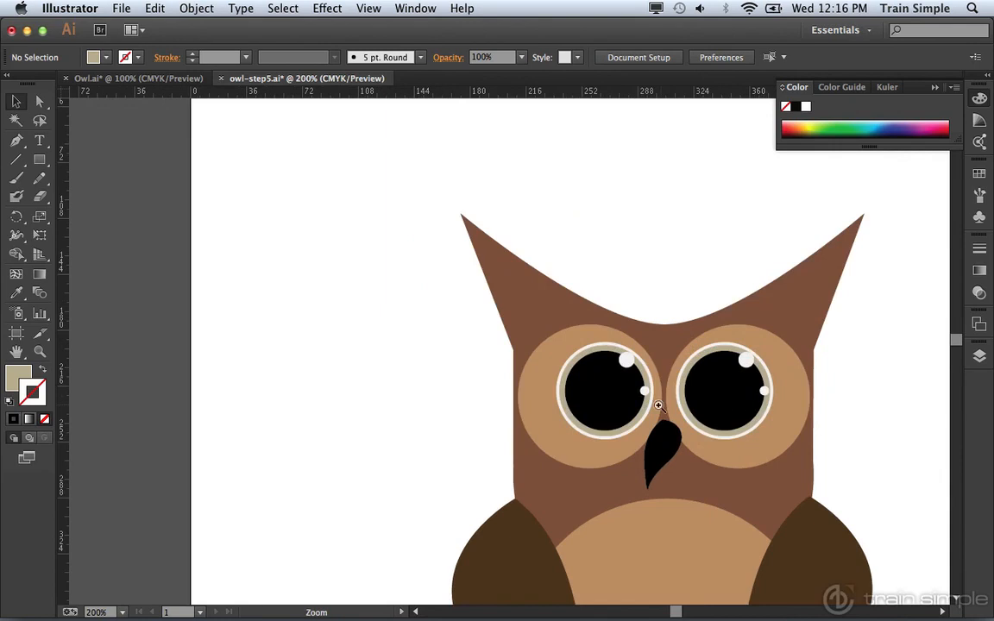
{"action": "left_click", "coordinate": [618, 400]}
{"action": "key", "text": "v"}
{"action": "left_click", "coordinate": [685, 377]}
{"action": "key", "text": "Delete"}
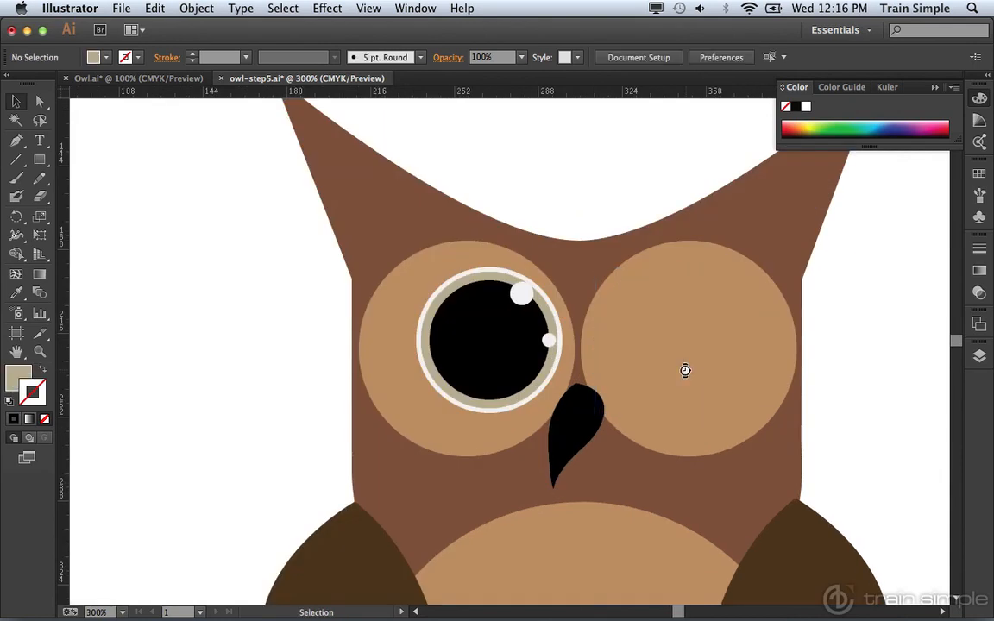
Inside the remaining eye group, fill the iris circle with orange, set its opacity to 70%, and exit isolation mode.
{"action": "double_click", "coordinate": [508, 377]}
{"action": "left_click", "coordinate": [511, 407]}
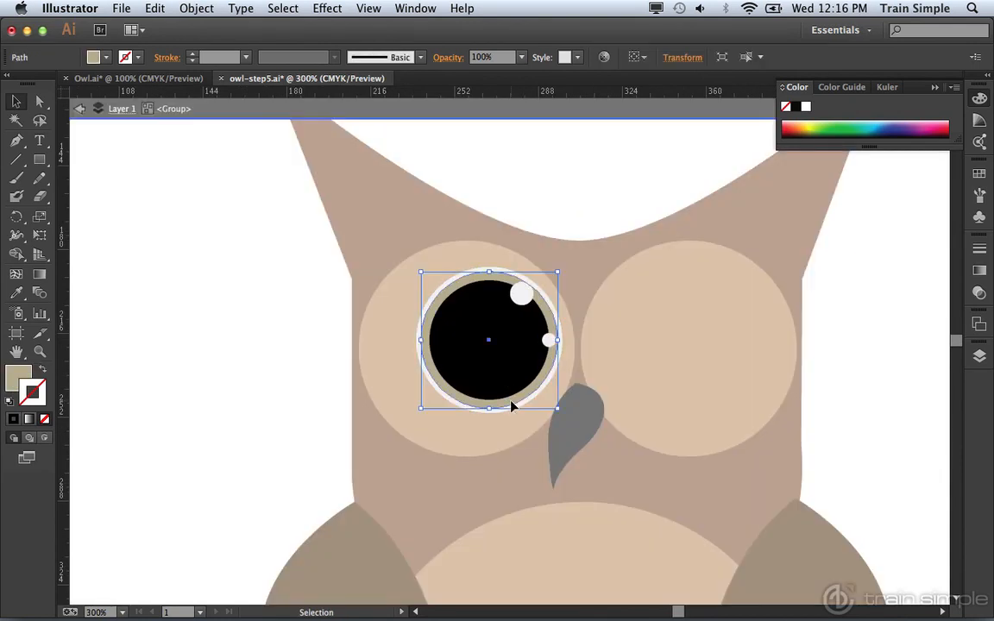
{"action": "left_click", "coordinate": [106, 57]}
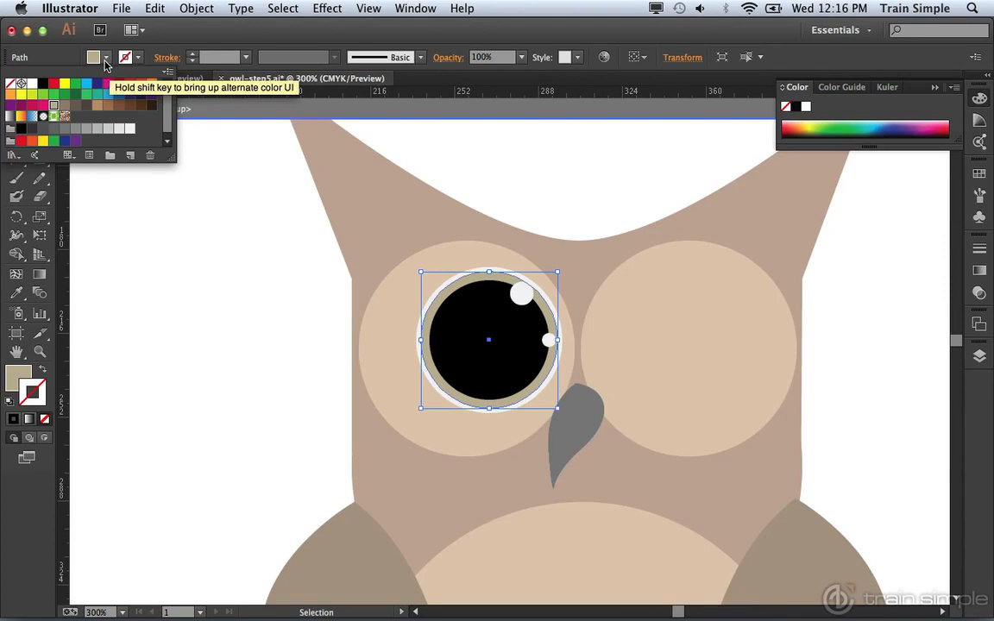
{"action": "left_click", "coordinate": [152, 85]}
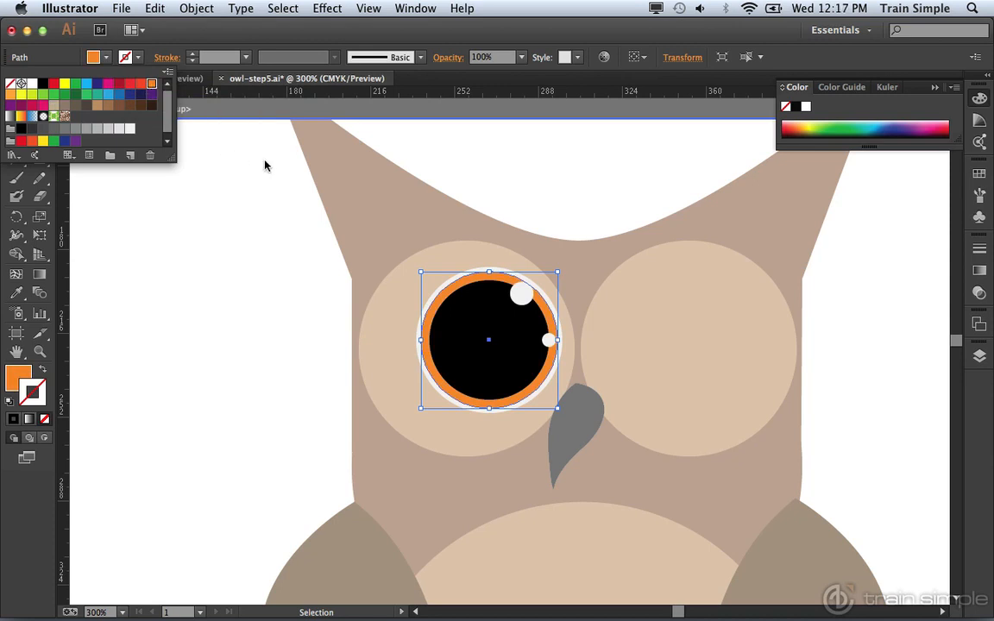
{"action": "left_click", "coordinate": [522, 61]}
{"action": "left_click", "coordinate": [522, 59]}
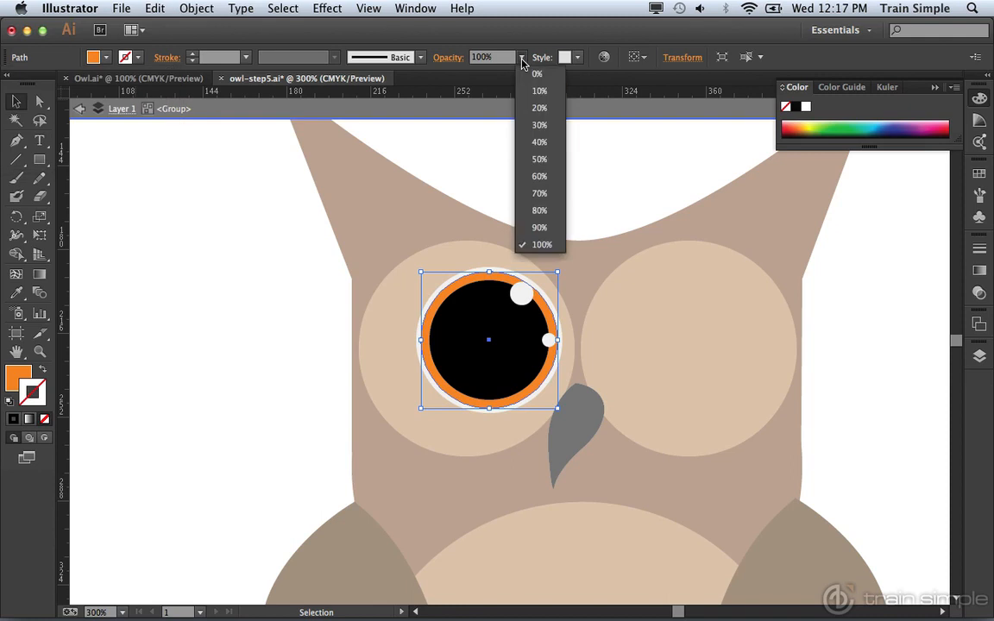
{"action": "left_click", "coordinate": [539, 193]}
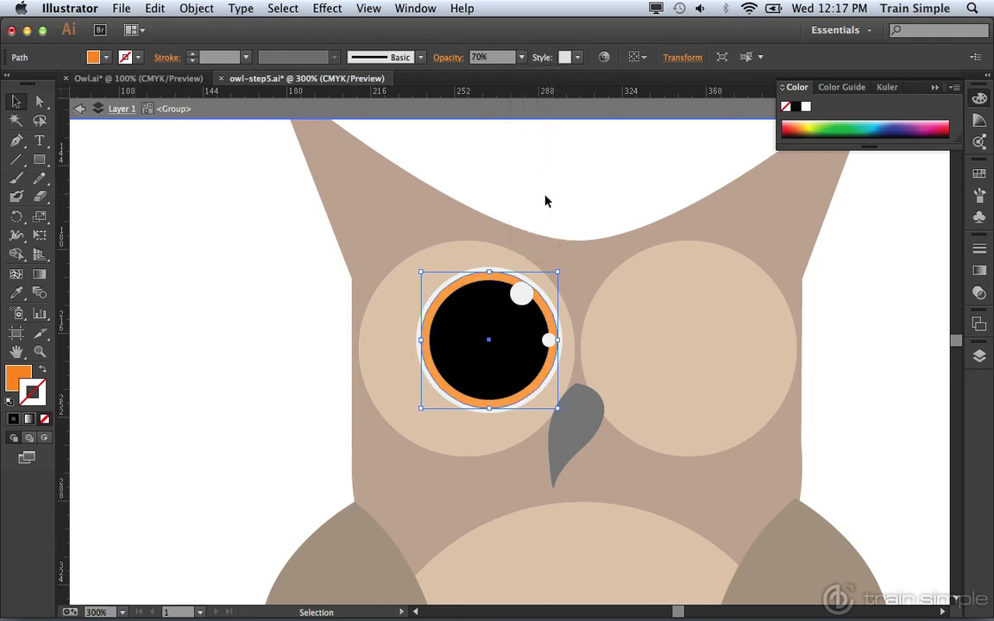
{"action": "left_click", "coordinate": [79, 110]}
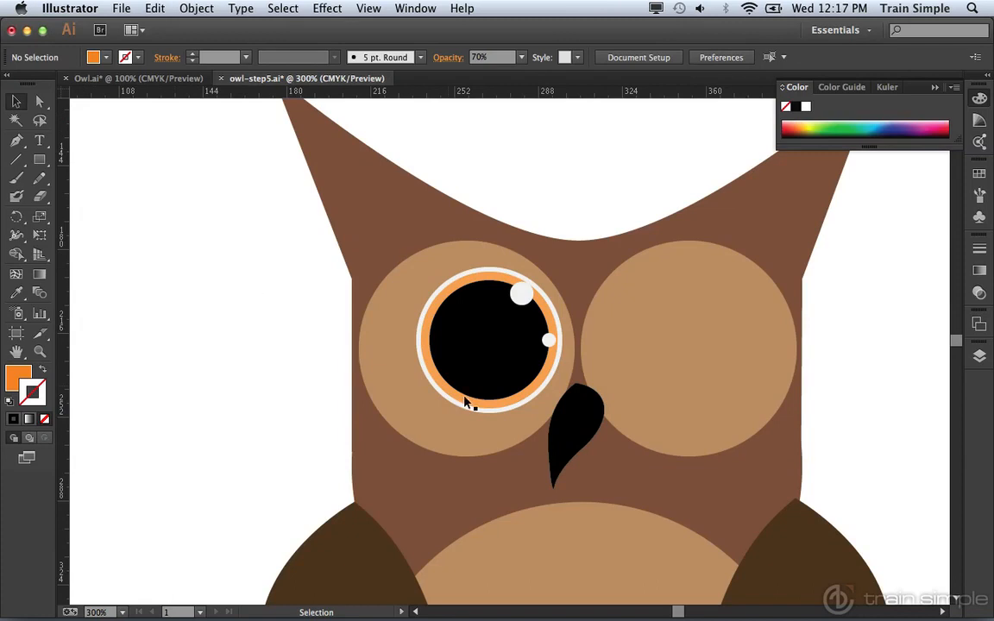
Duplicate the orange-ringed eye group horizontally onto the right-hand eye patch and nudge the copy slightly toward the beak.
{"action": "left_click", "coordinate": [499, 360]}
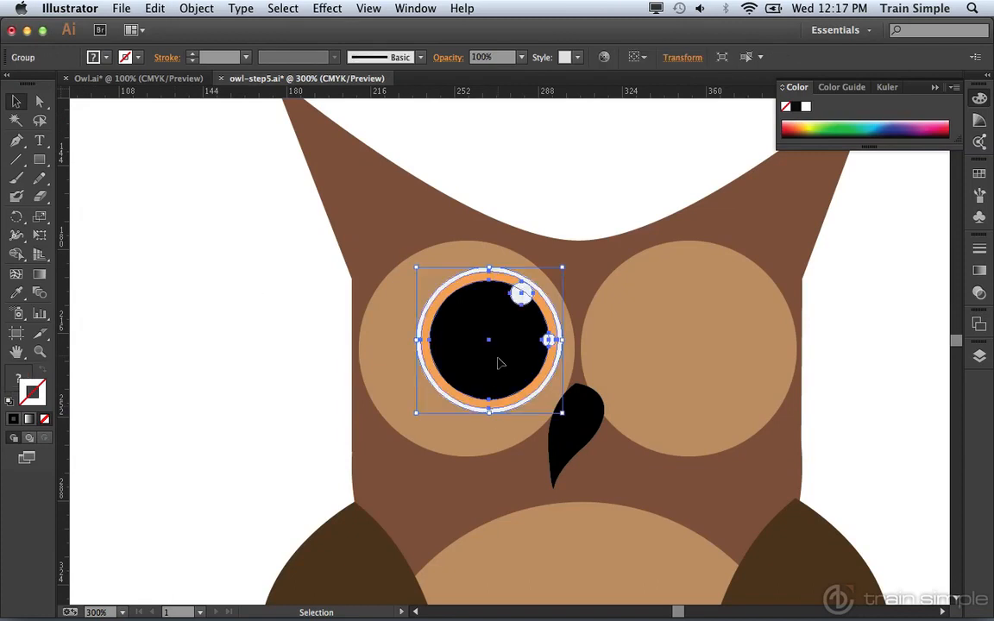
{"action": "left_click_drag", "start_coordinate": [499, 360], "coordinate": [676, 358]}
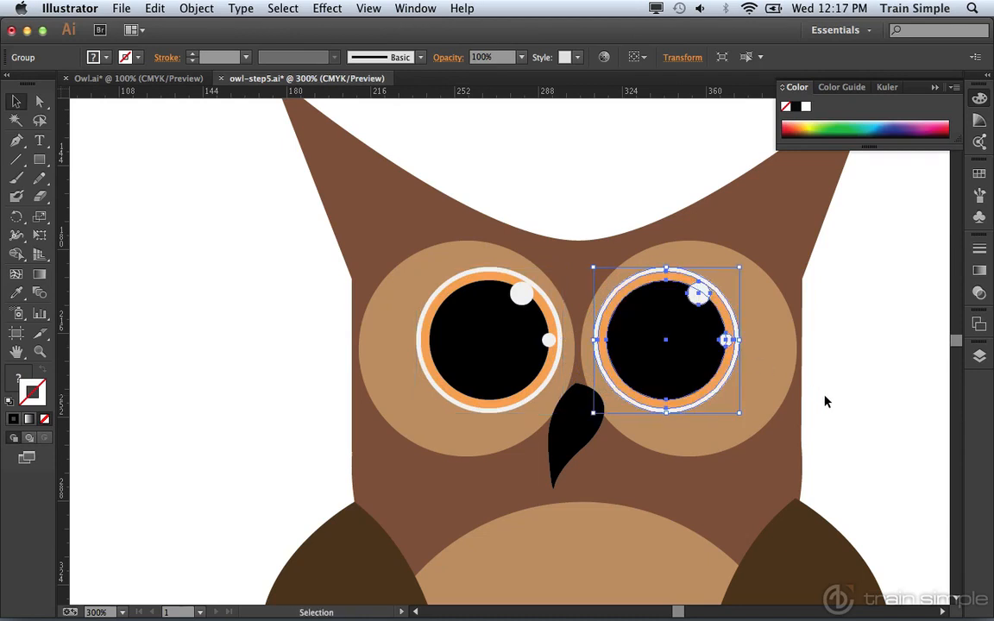
{"action": "key", "text": "Left"}
{"action": "left_click", "coordinate": [858, 401]}
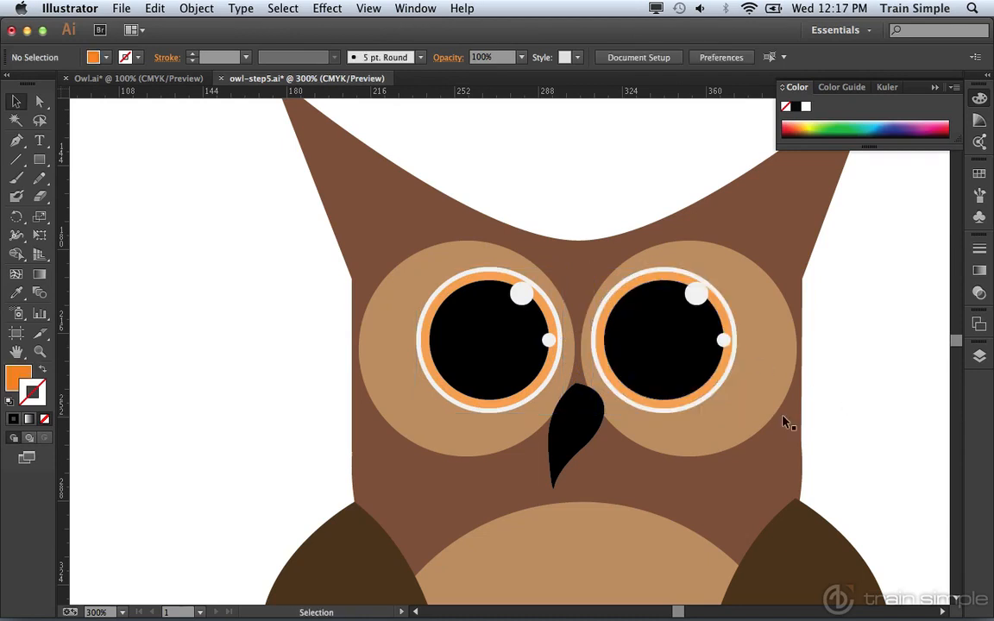
Examine the owl's finished eyes and overall proportions from head to belly.
{"action": "key", "text": "z"}
{"action": "left_click", "coordinate": [644, 356], "text": "alt"}
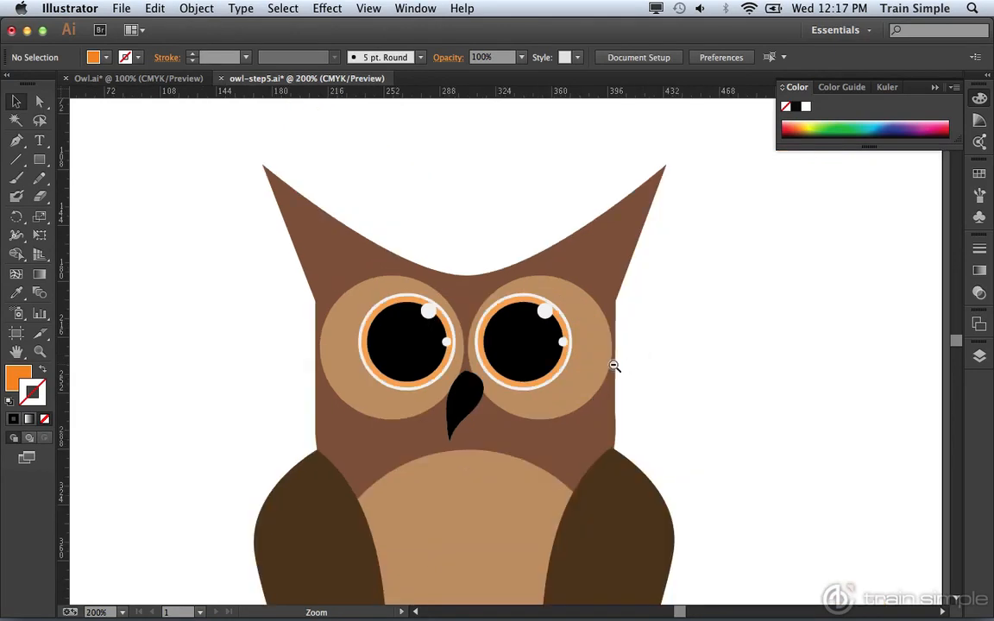
{"action": "left_click", "coordinate": [565, 395], "text": "alt"}
{"action": "key", "text": "v"}
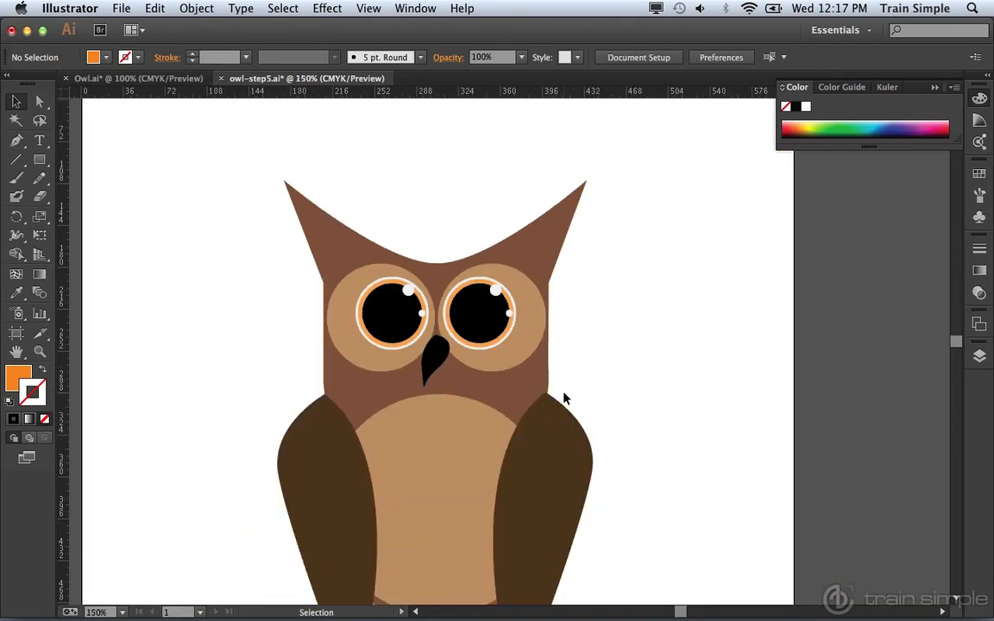
{"action": "left_click", "coordinate": [485, 316]}
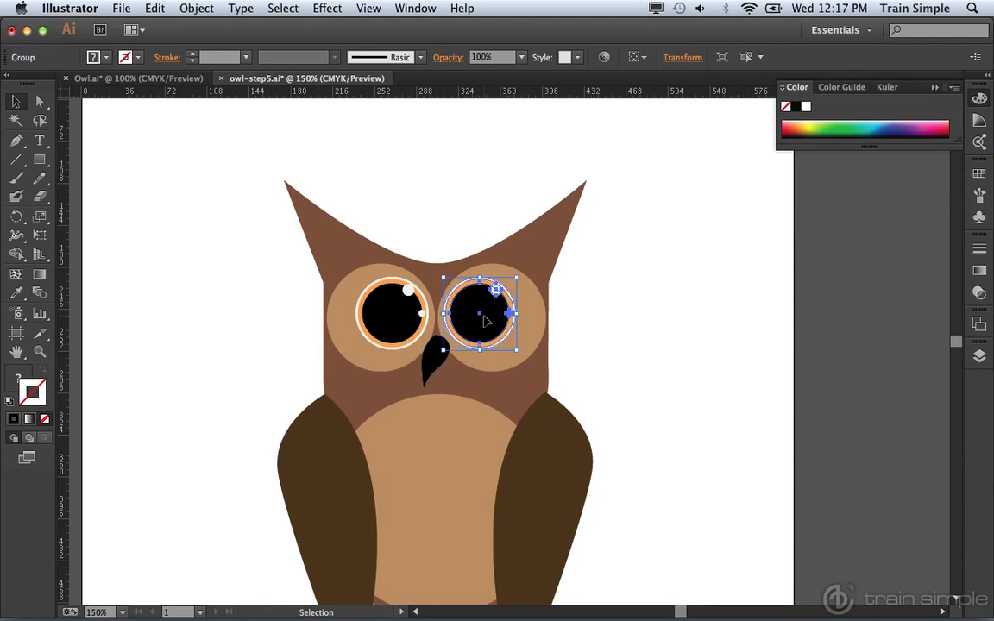
{"action": "left_click", "coordinate": [589, 356]}
{"action": "key", "text": "space"}
{"action": "left_click_drag", "start_coordinate": [454, 458], "coordinate": [465, 388]}
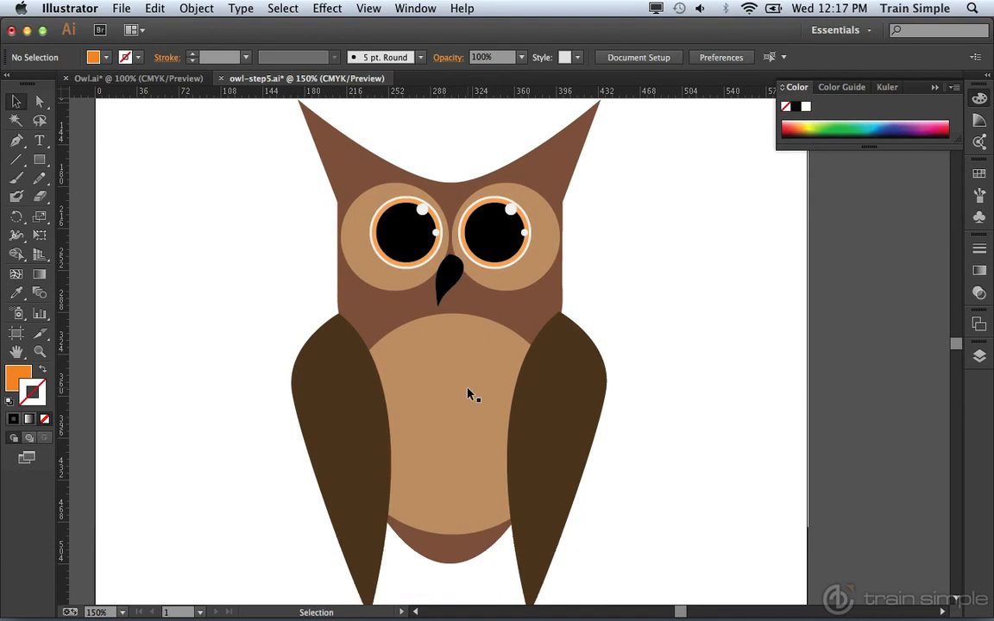
Nudge the light-brown belly circle slightly left and down between the wings.
{"action": "key", "text": "space"}
{"action": "left_click_drag", "start_coordinate": [544, 428], "coordinate": [547, 283]}
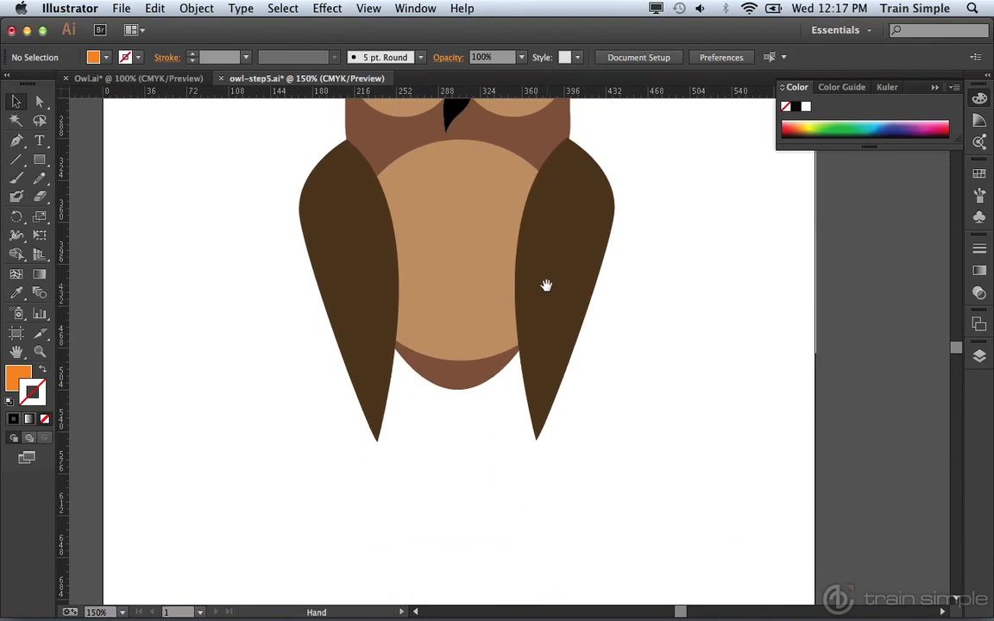
{"action": "left_click", "coordinate": [465, 328]}
{"action": "key", "text": "Left"}
{"action": "key", "text": "Left"}
{"action": "key", "text": "Left"}
{"action": "key", "text": "Down"}
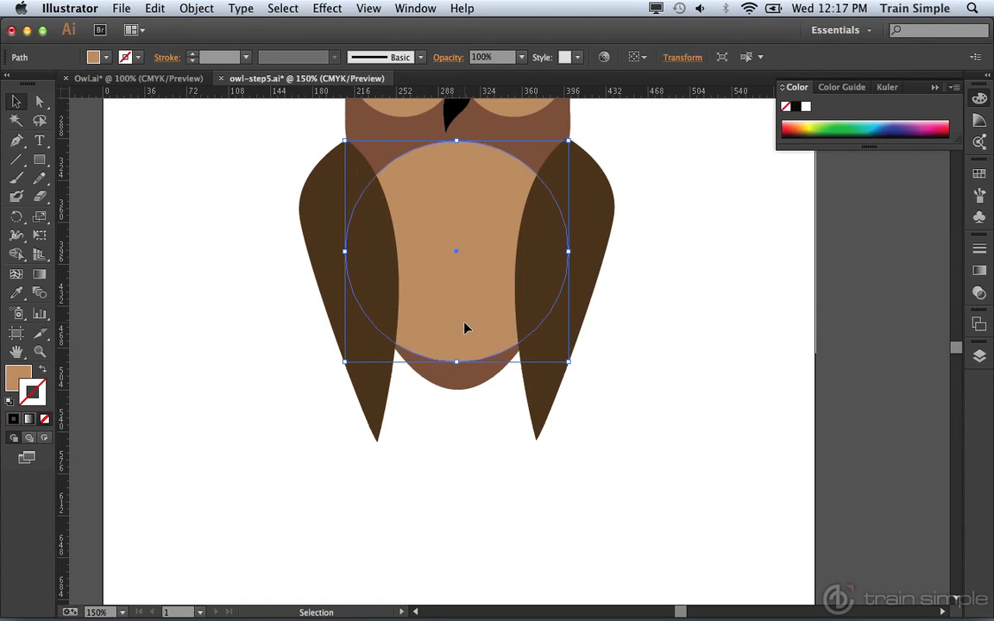
{"action": "key", "text": "ctrl+bracketleft"}
{"action": "left_click", "coordinate": [661, 370]}
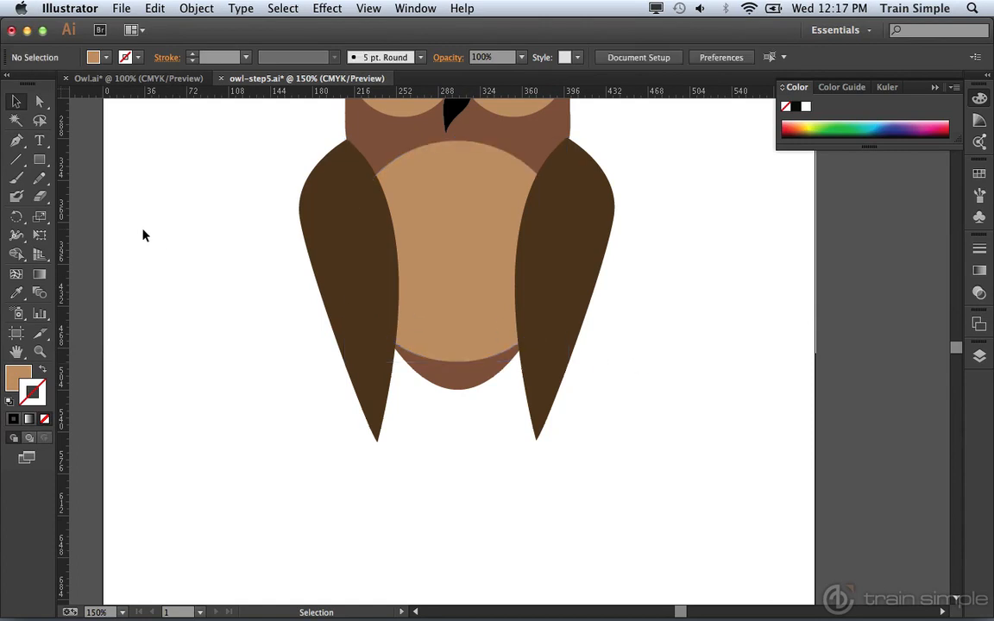
Set up the Blob Brush with black as its colour and shrink the tip to a thin leg width.
{"action": "left_click", "coordinate": [16, 198]}
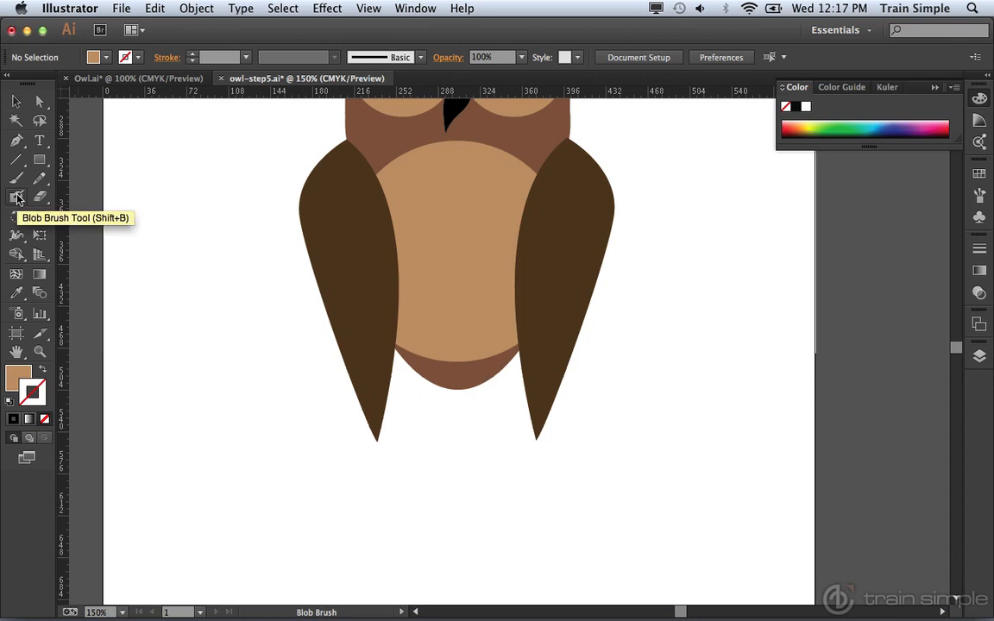
{"action": "left_click", "coordinate": [104, 58]}
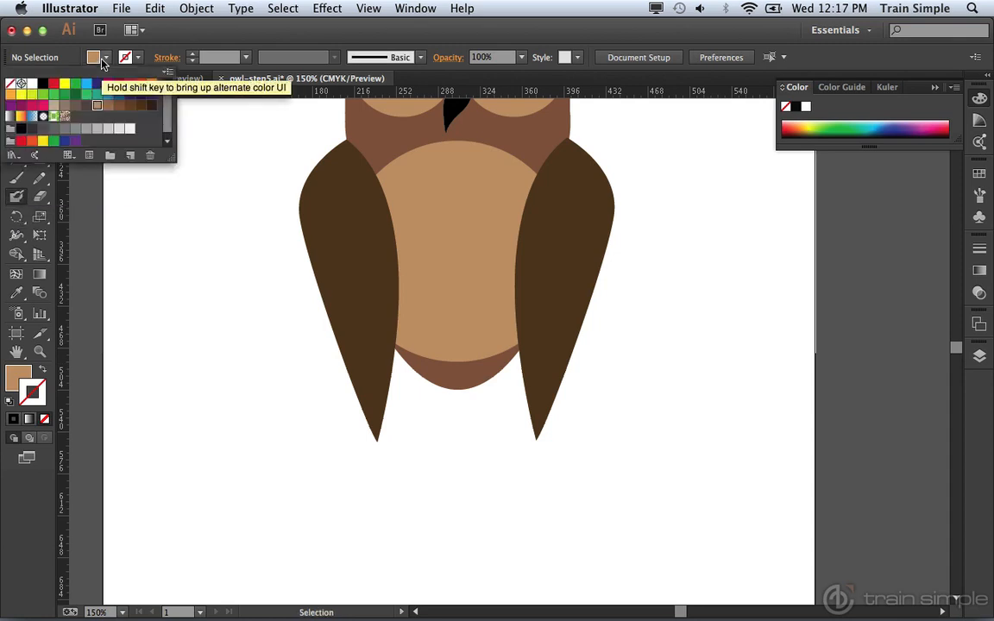
{"action": "left_click", "coordinate": [43, 83]}
{"action": "left_click", "coordinate": [411, 433]}
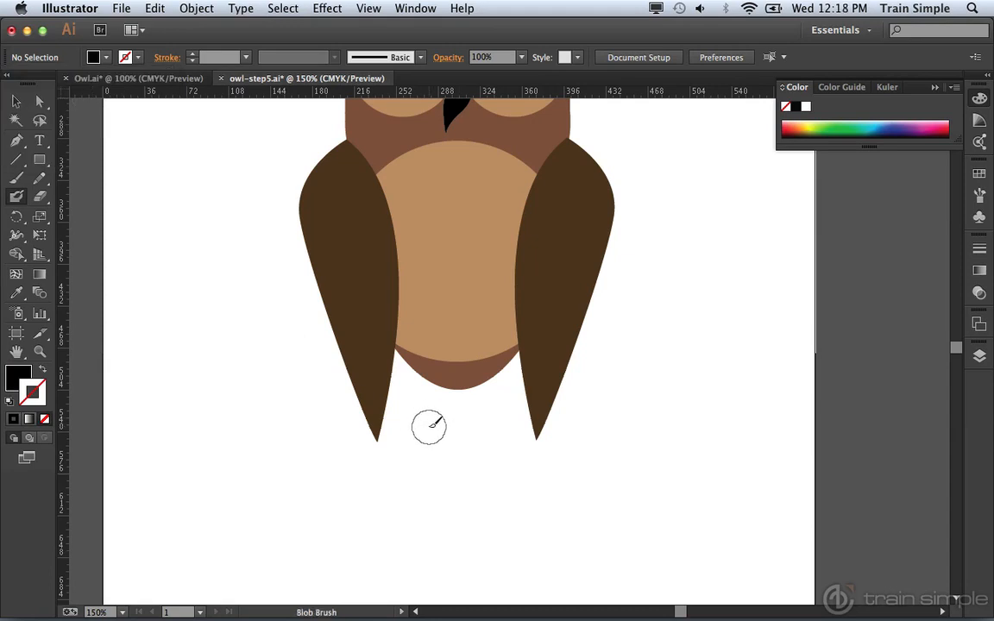
{"action": "key", "text": "bracketleft"}
{"action": "key", "text": "bracketleft"}
{"action": "key", "text": "bracketleft"}
{"action": "key", "text": "bracketleft"}
{"action": "key", "text": "bracketleft"}
{"action": "key", "text": "bracketleft"}
{"action": "key", "text": "bracketleft"}
{"action": "key", "text": "bracketleft"}
{"action": "key", "text": "bracketleft"}
{"action": "key", "text": "bracketleft"}
{"action": "key", "text": "bracketleft"}
{"action": "key", "text": "bracketleft"}
Paint a straight black leg down from the left half of the owl's lower body, ending in a three-toed foot.
{"action": "left_click_drag", "start_coordinate": [438, 365], "coordinate": [436, 443]}
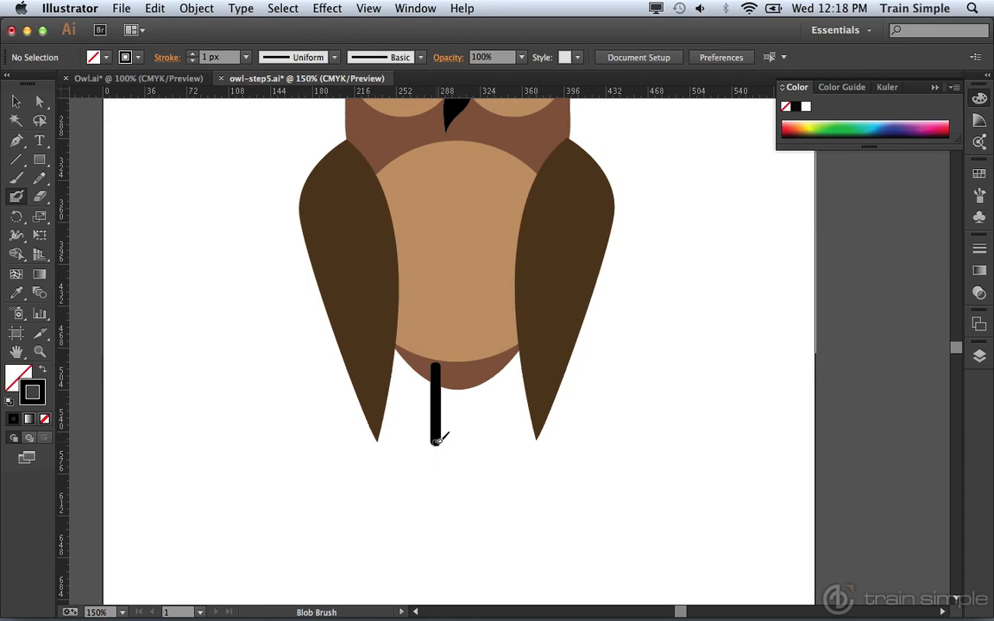
{"action": "left_click_drag", "start_coordinate": [438, 441], "coordinate": [422, 457]}
{"action": "mouse_move", "coordinate": [438, 459]}
{"action": "left_mouse_down"}
{"action": "mouse_move", "coordinate": [435, 443]}
{"action": "mouse_move", "coordinate": [453, 459]}
{"action": "left_mouse_up"}
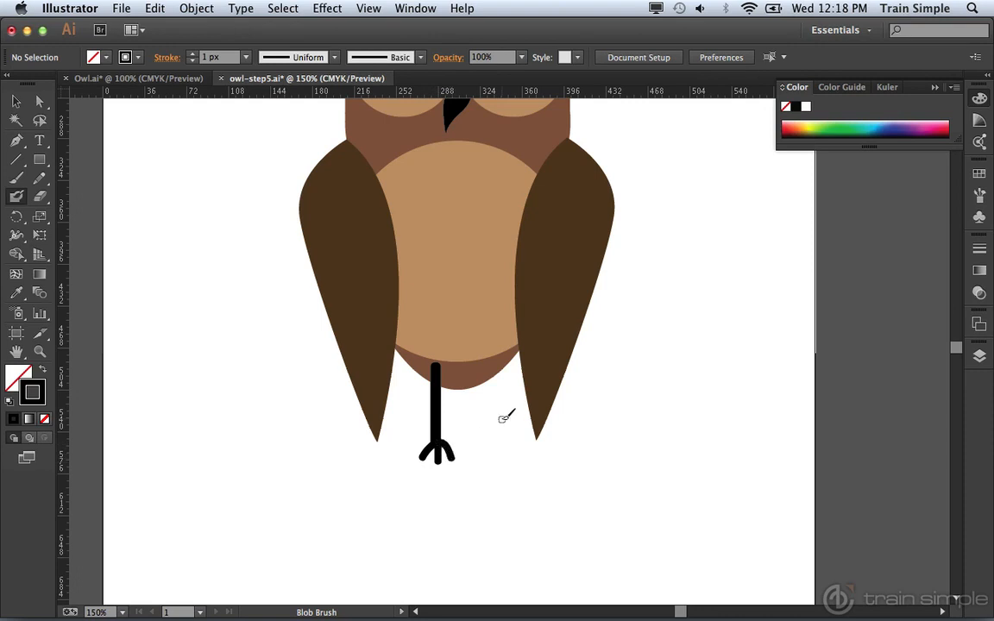
Duplicate the black leg horizontally to form a second leg under the right half of the owl's body.
{"action": "key", "text": "v"}
{"action": "left_click", "coordinate": [14, 104]}
{"action": "left_click", "coordinate": [435, 435]}
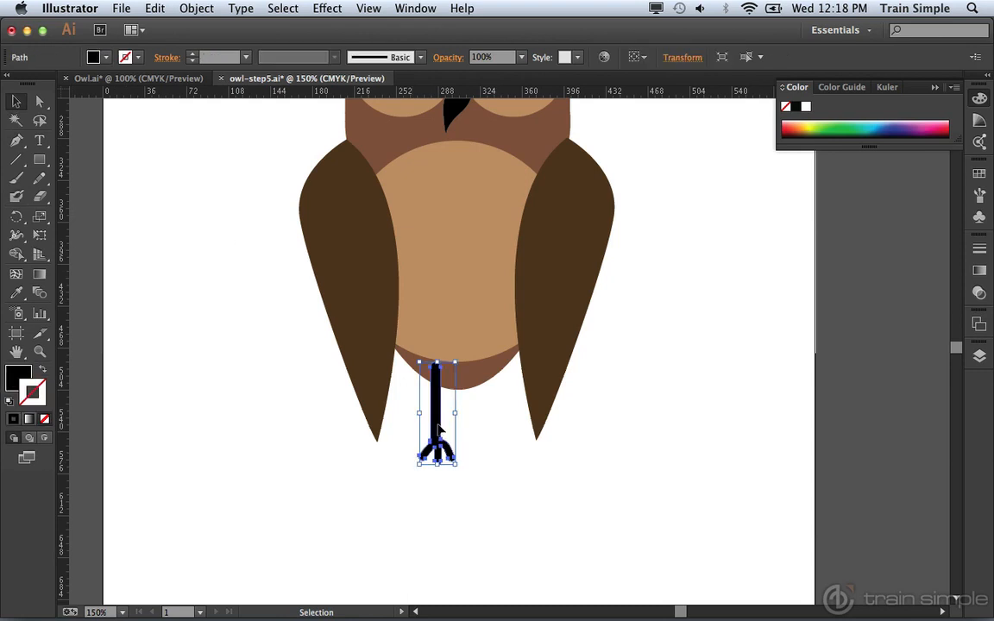
{"action": "left_click_drag", "start_coordinate": [439, 429], "coordinate": [481, 429]}
{"action": "left_click", "coordinate": [646, 430]}
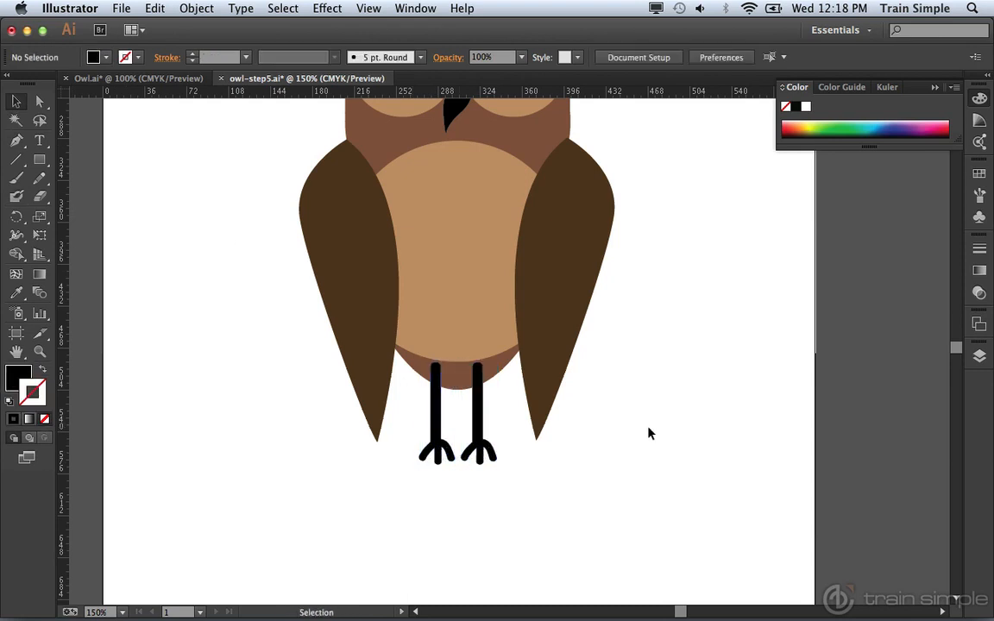
{"action": "key", "text": "super+minus"}
{"action": "key", "text": "super+minus"}
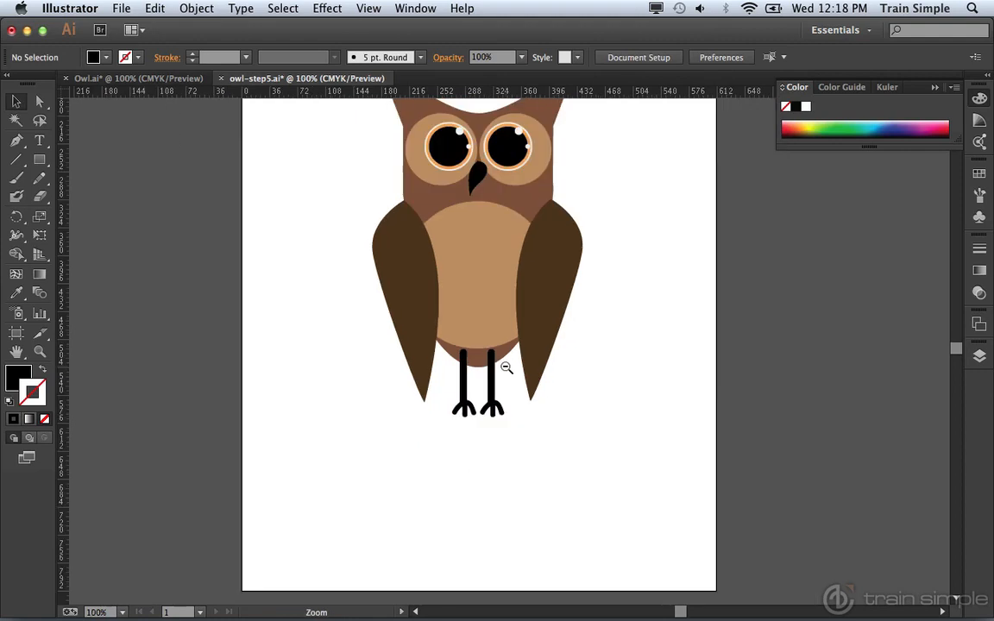